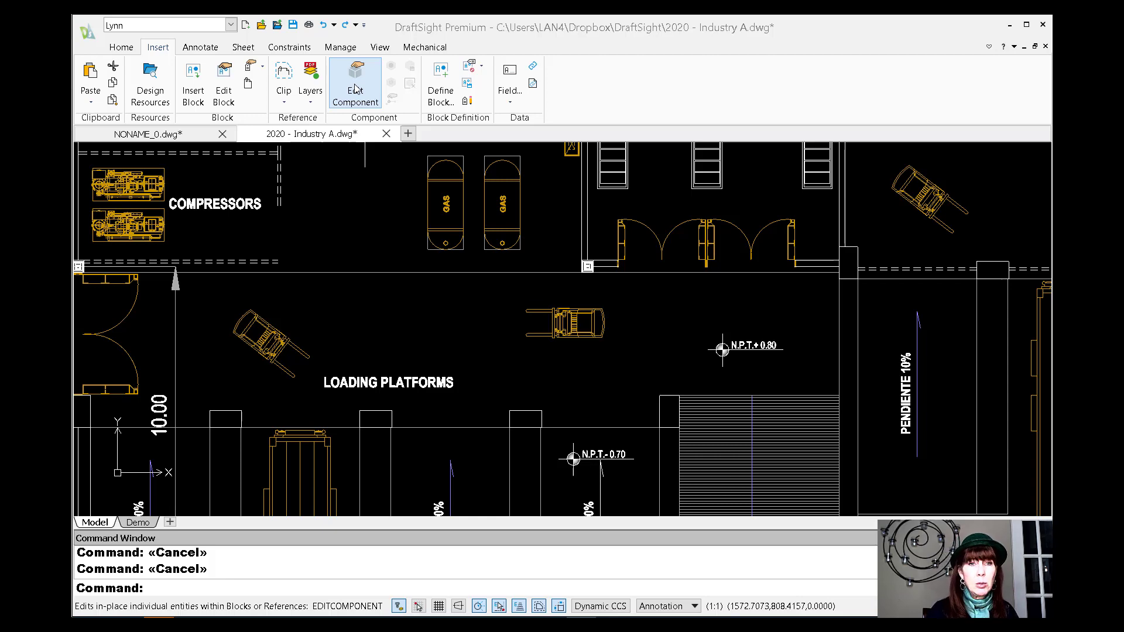
Pick a zoomed-in forklift and open its Forklift block for in-place editing
left_click(356, 90)
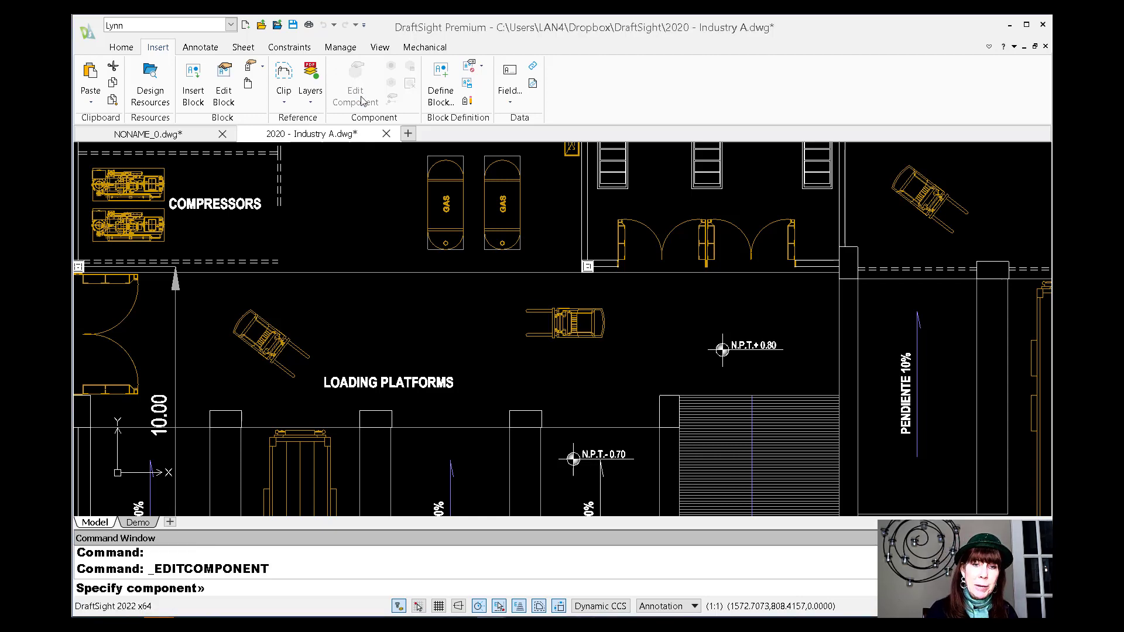
scroll(536, 332, "up", 6)
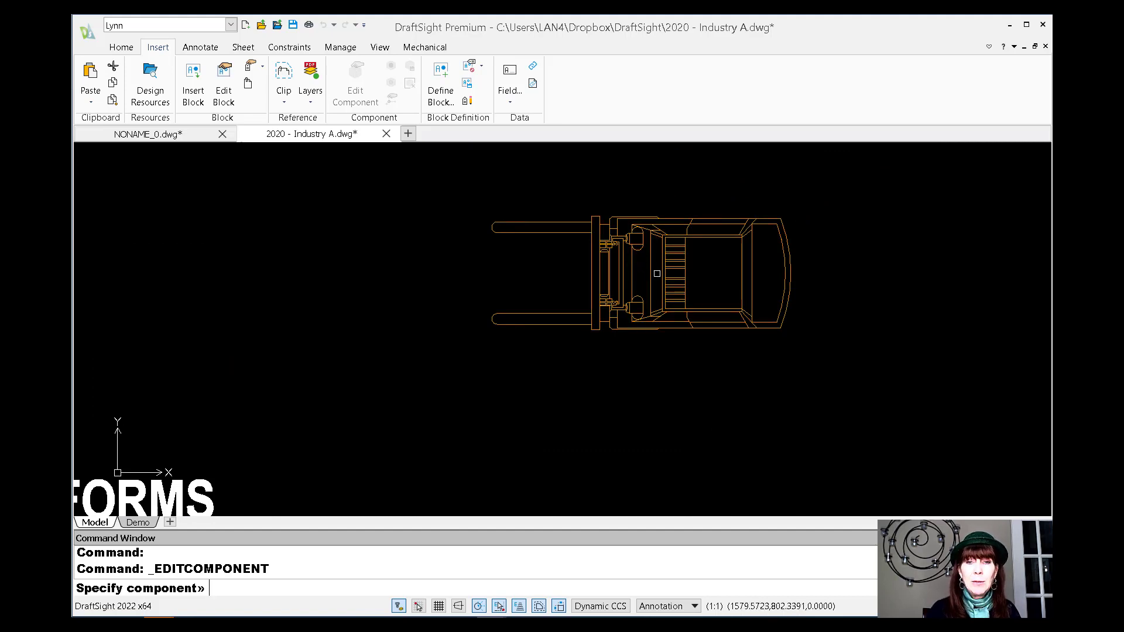
left_click(644, 236)
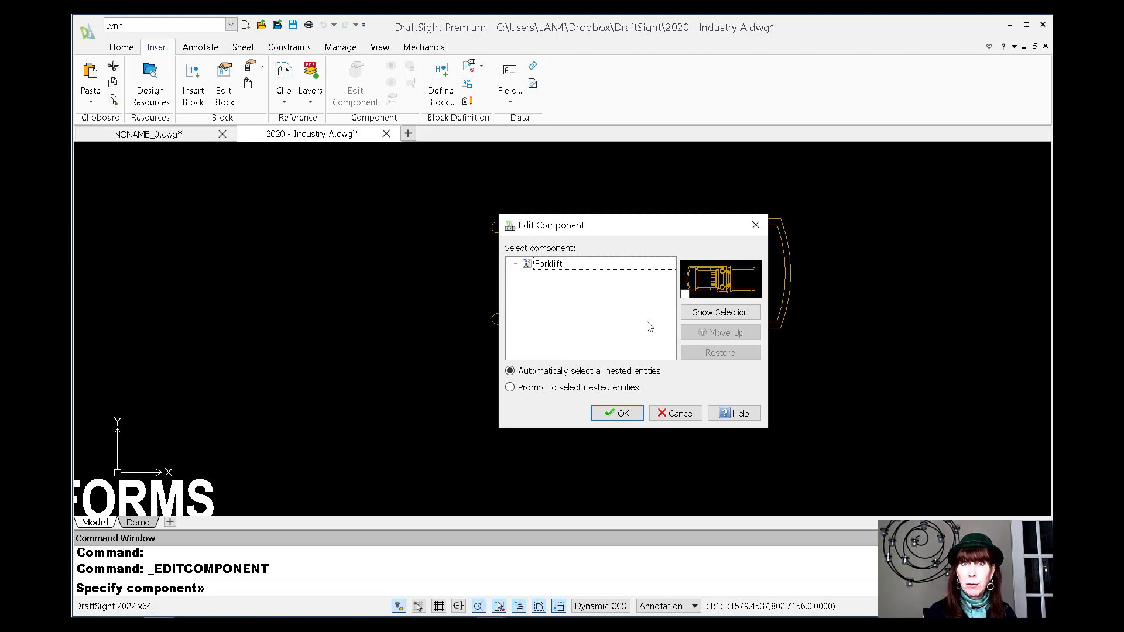
left_click(623, 414)
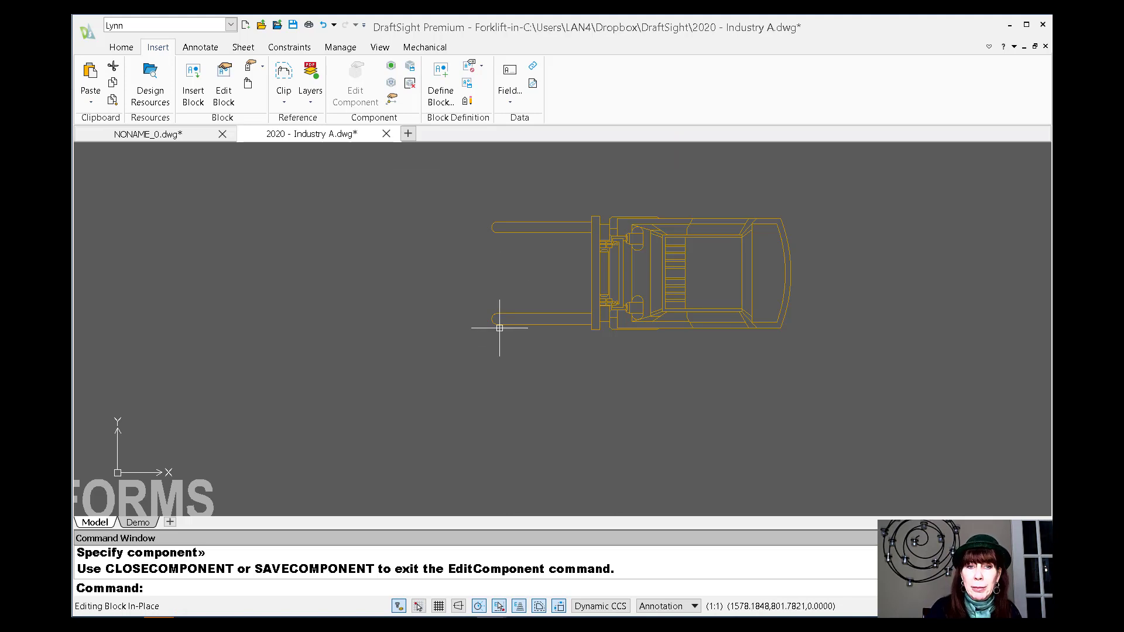
Crossing-select the upper fork prong's three objects and erase them with E
left_click(541, 192)
left_click(469, 255)
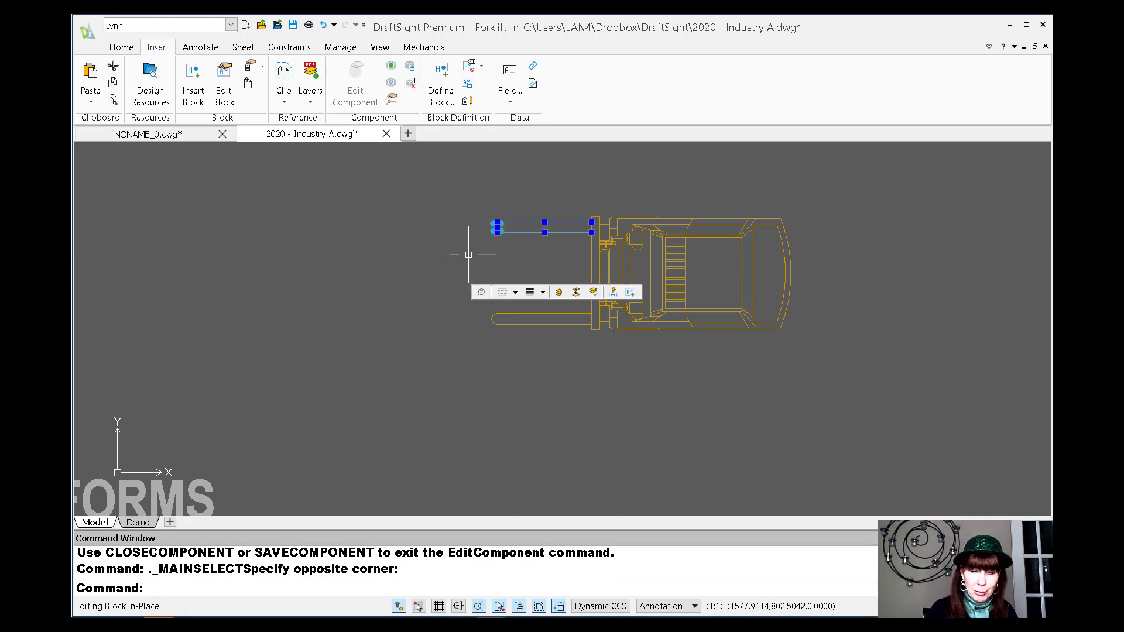
type("e")
key("Return")
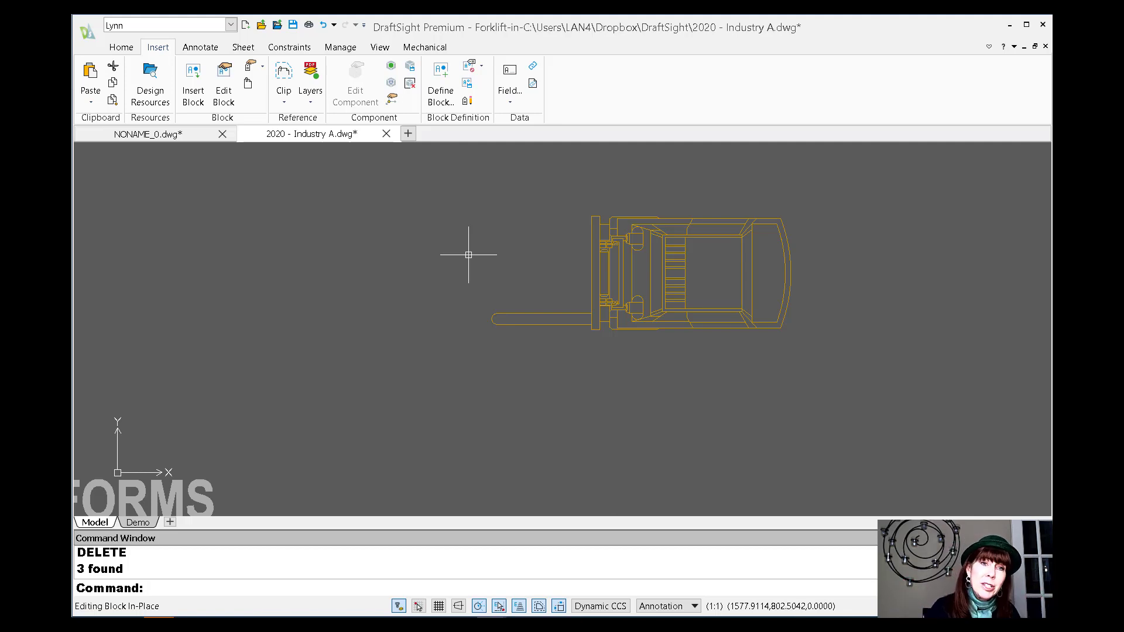
Close the component edit saving the Forklift change, then review the plan's single-prong forklifts
left_click(410, 85)
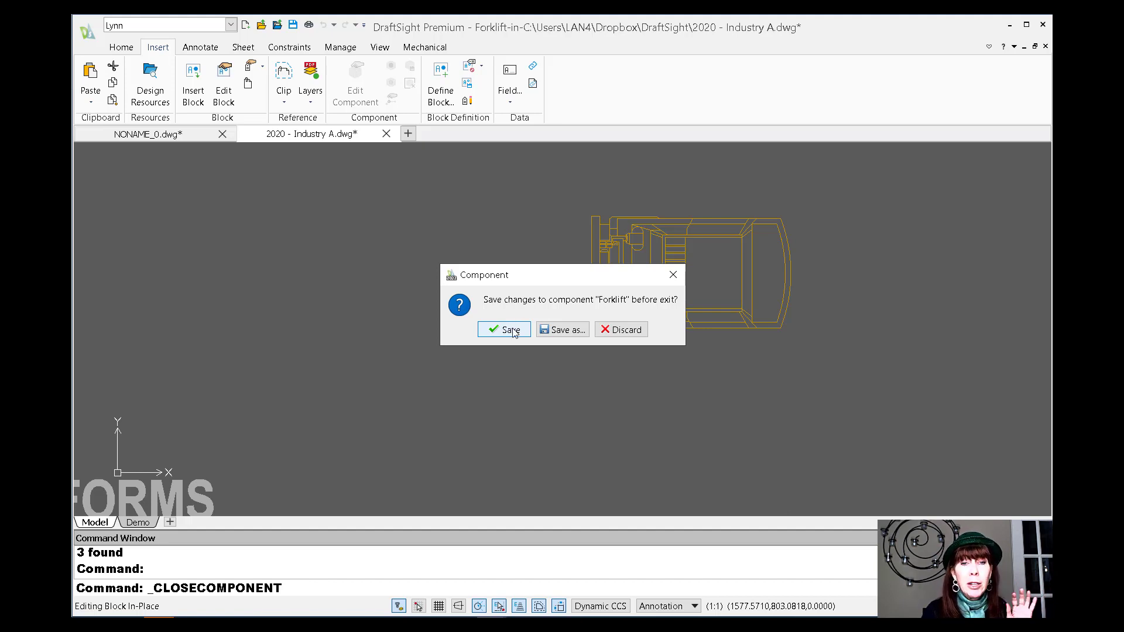
left_click(512, 330)
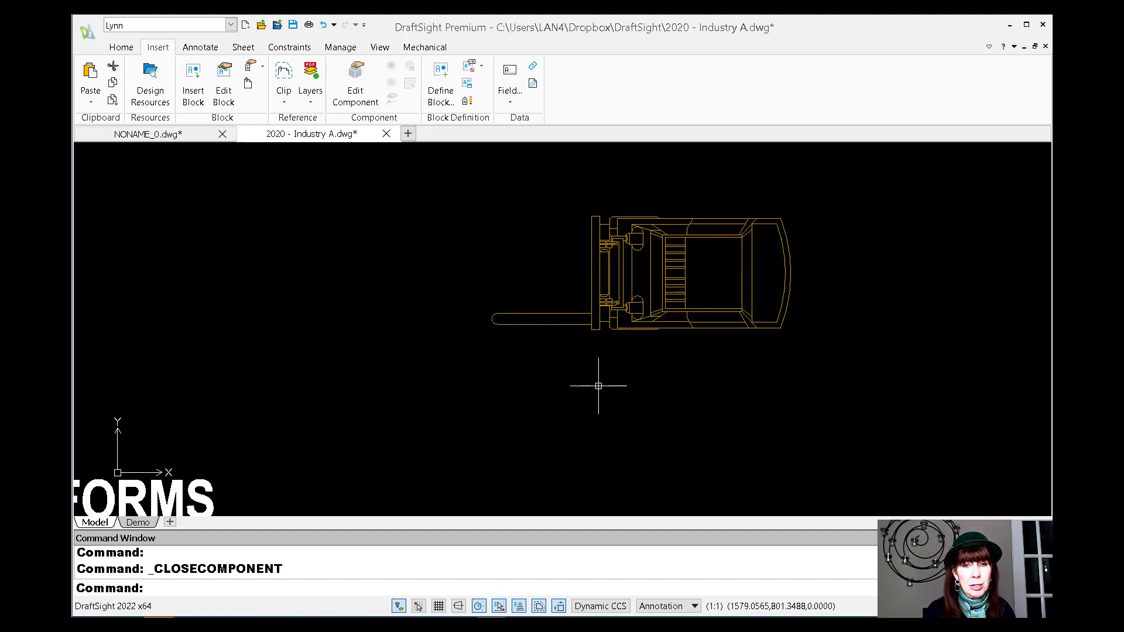
scroll(598, 385, "down", 7)
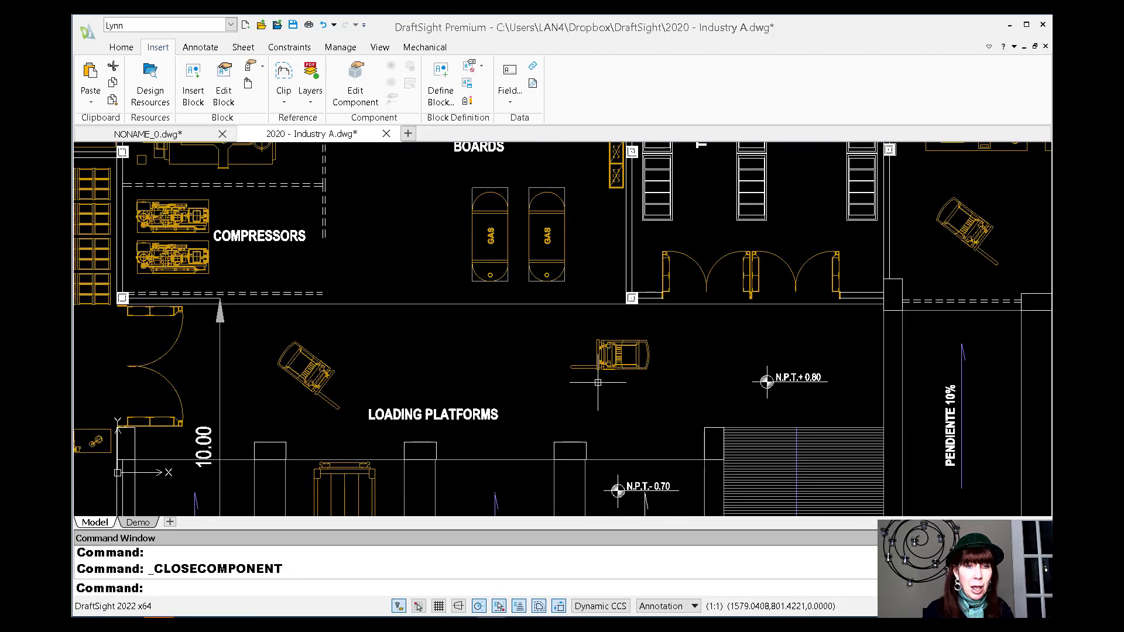
scroll(598, 383, "down", 1)
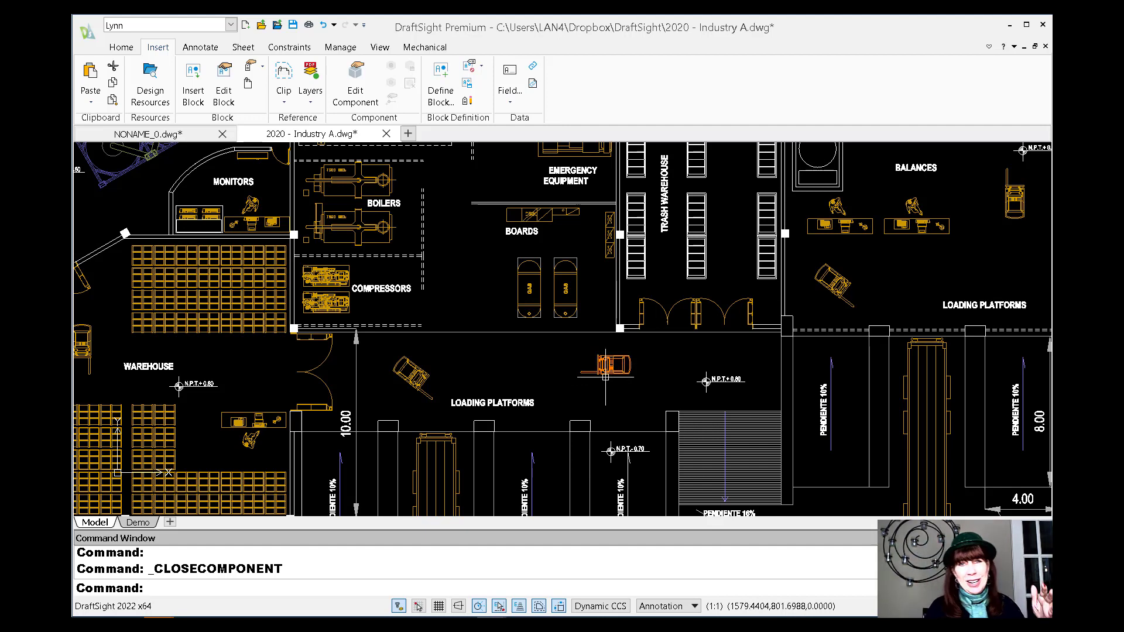
scroll(606, 377, "up", 5)
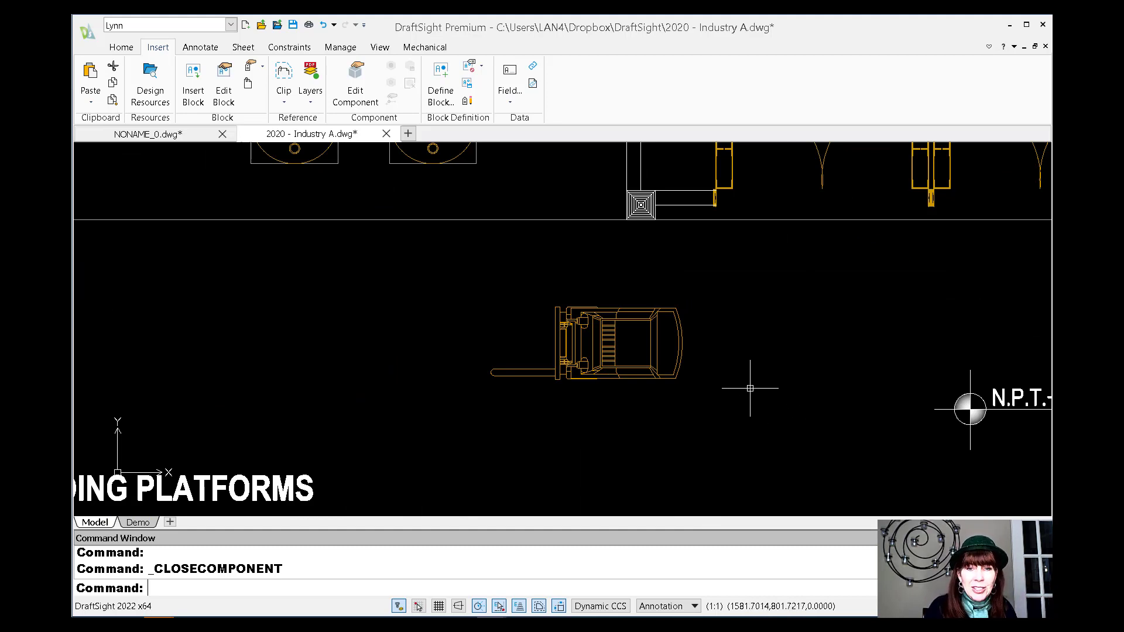
Reopen the enlarged forklift's Forklift block for in-place editing
left_click(355, 82)
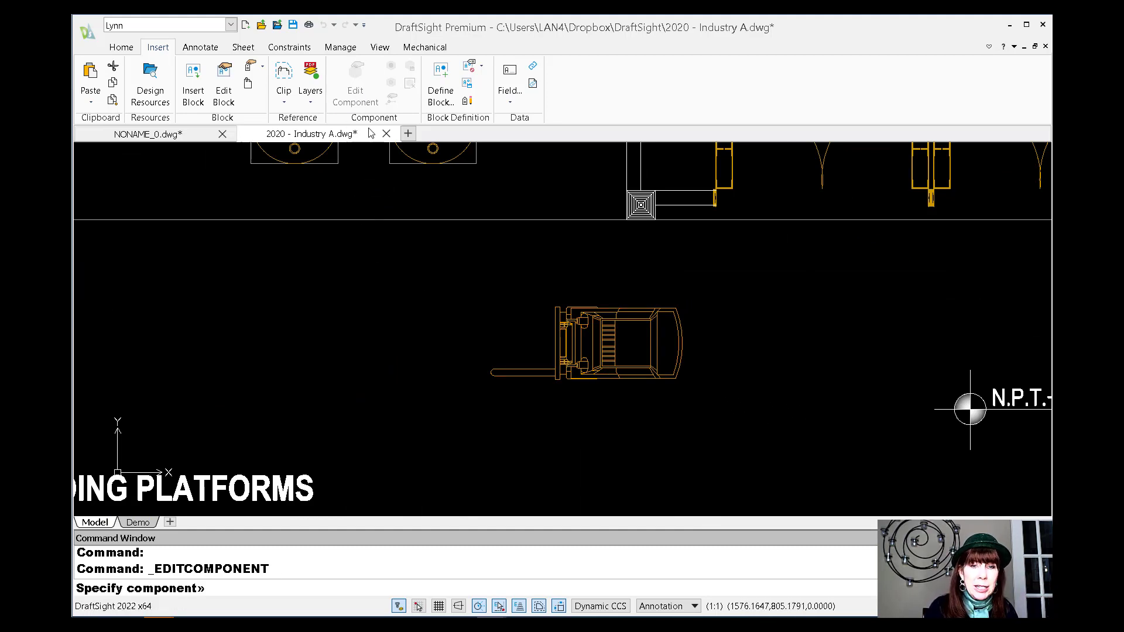
left_click(566, 334)
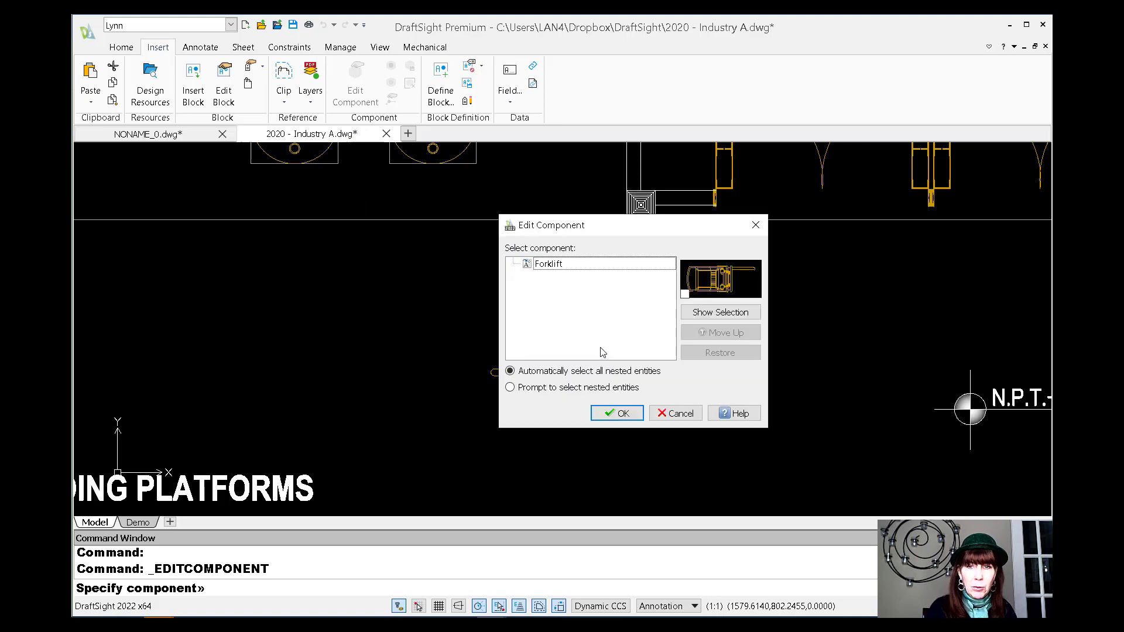
left_click(623, 414)
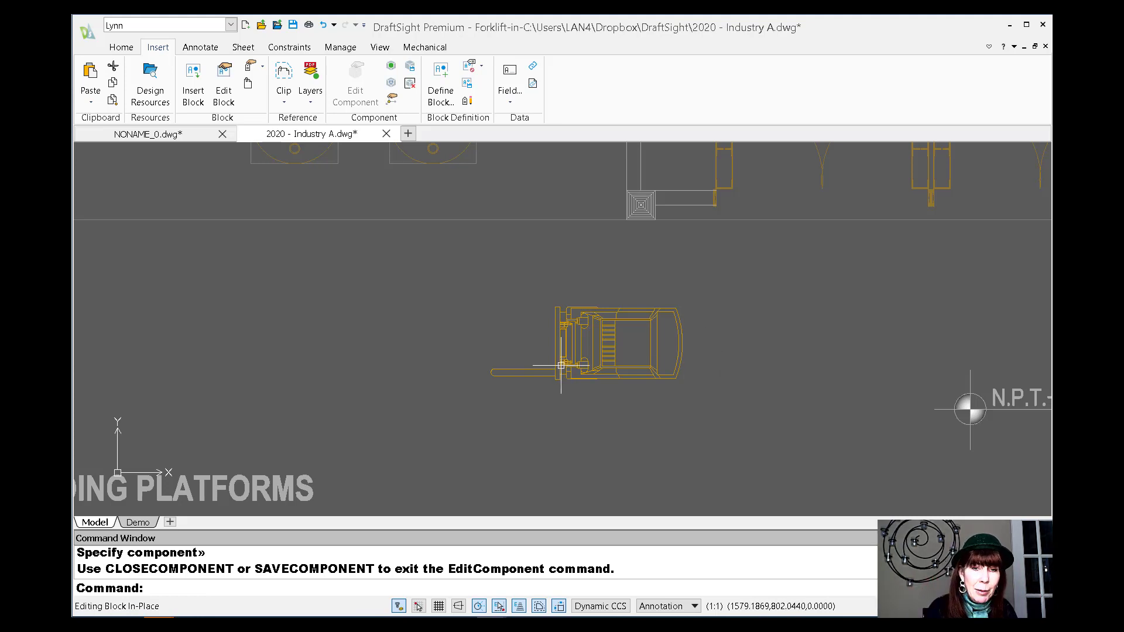
Crossing-select the remaining lower fork prong and erase its three objects
left_click(529, 348)
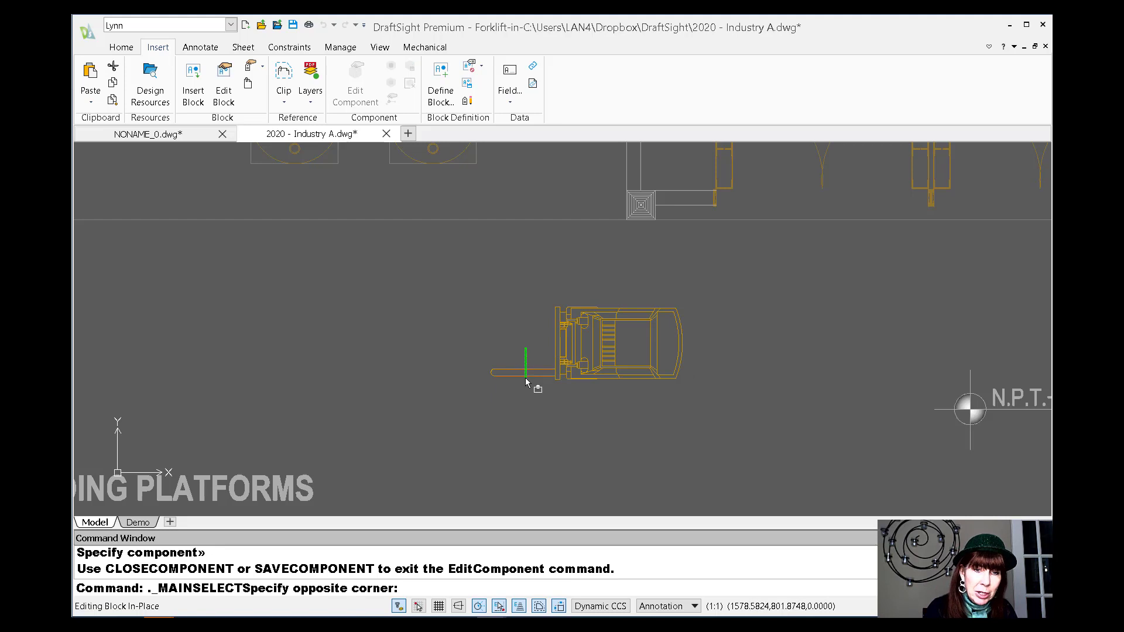
left_click(480, 396)
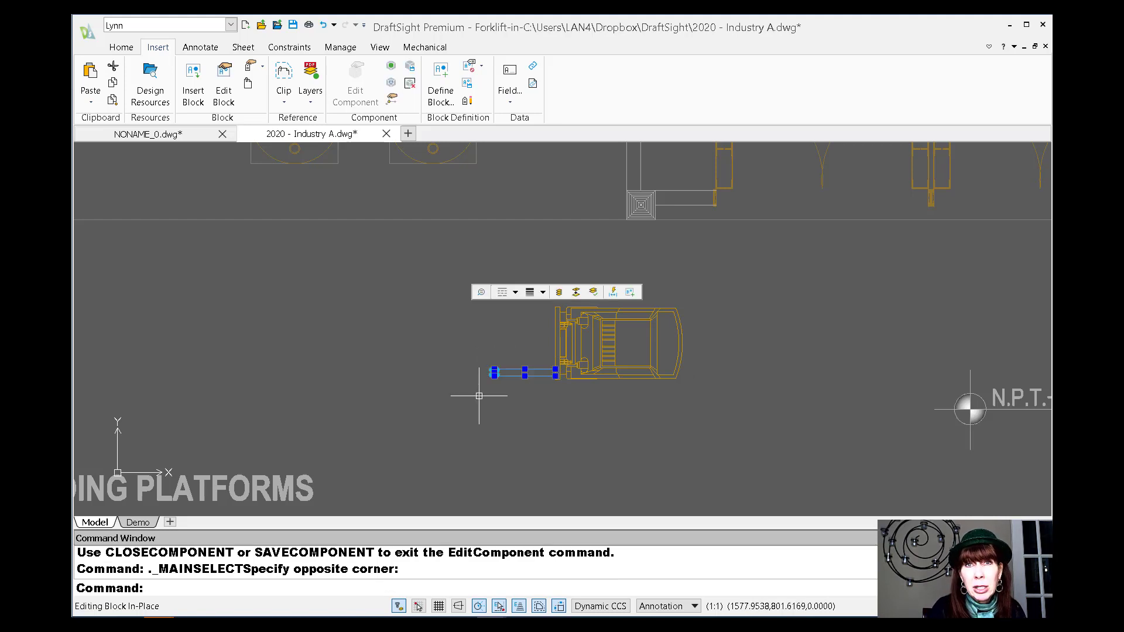
type("e")
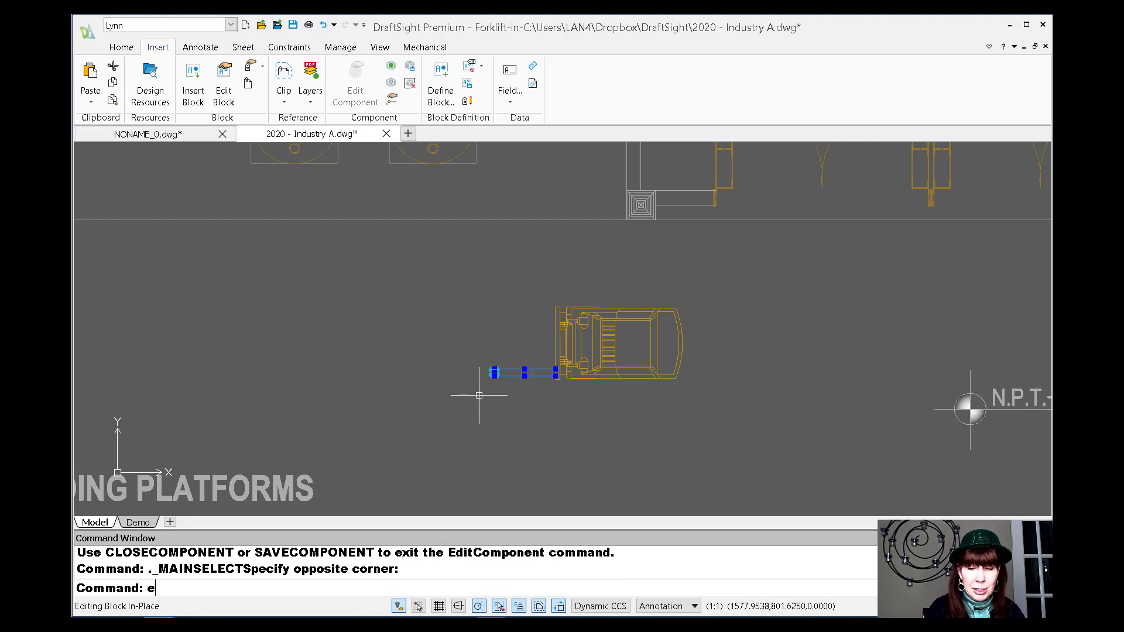
key("Return")
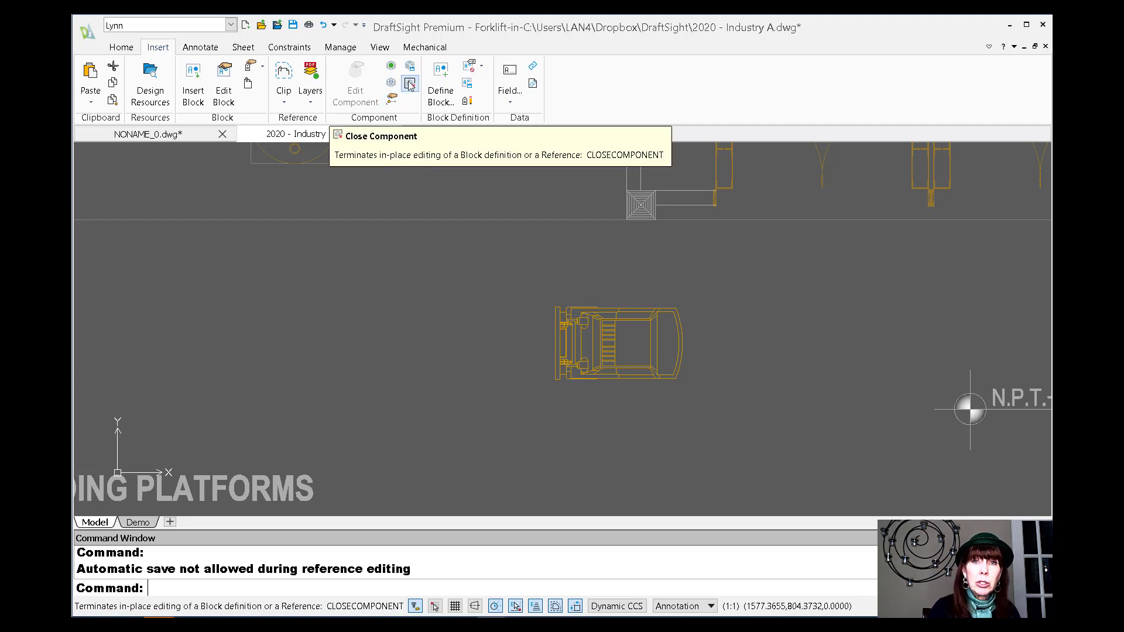
Save the forkless edit as new block Forklift2, replacing only this forklift instance
left_click(409, 85)
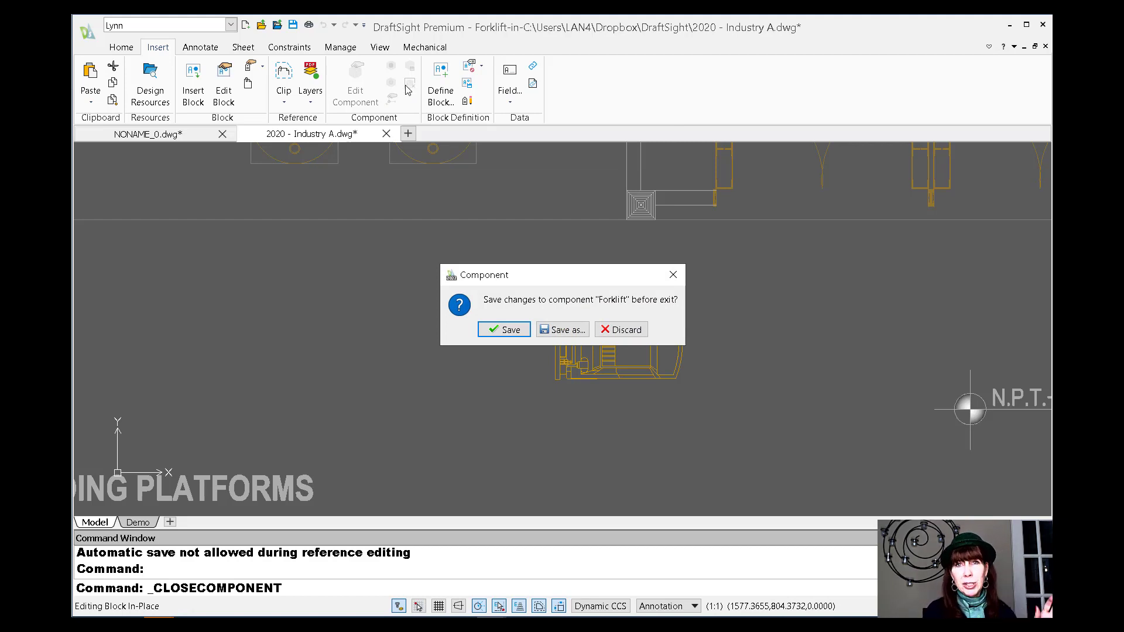
left_click(562, 330)
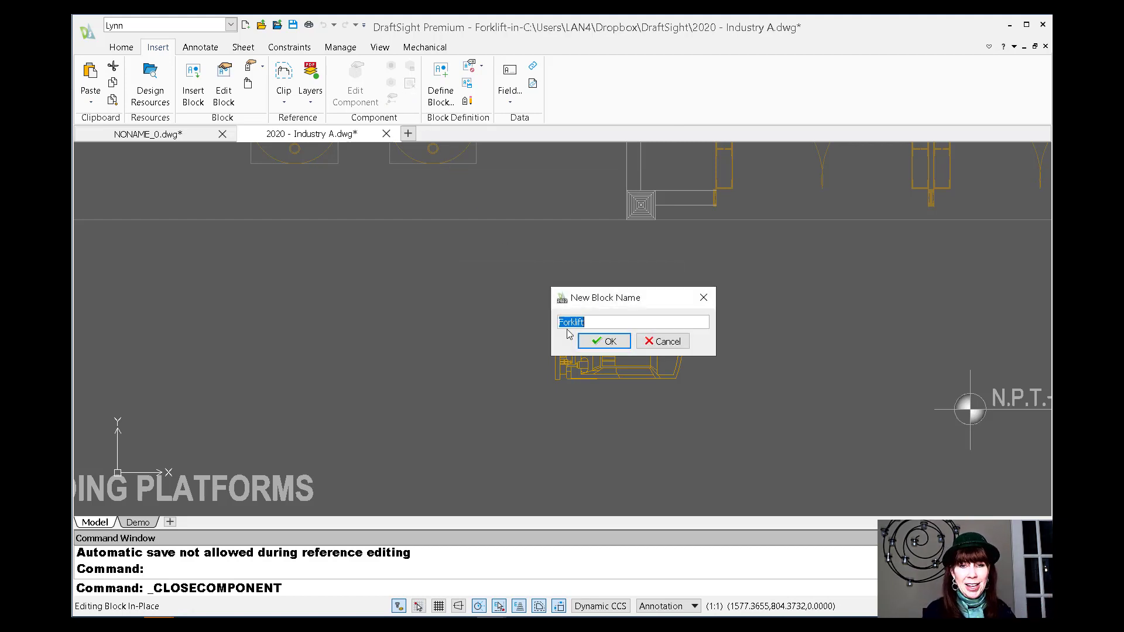
left_click(596, 323)
type("2")
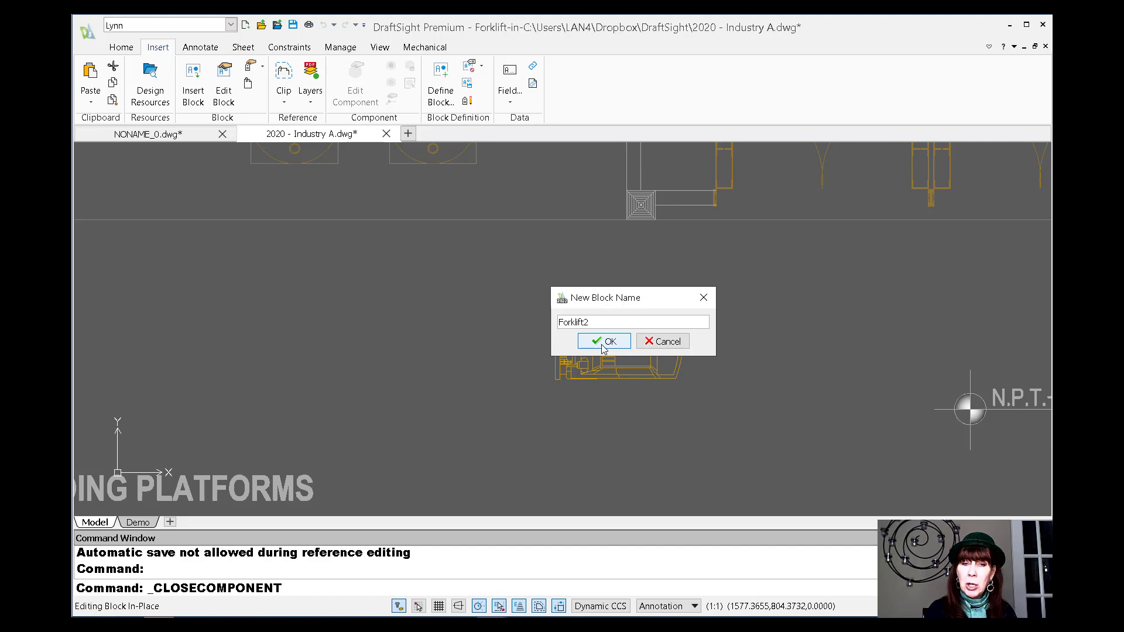
left_click(603, 341)
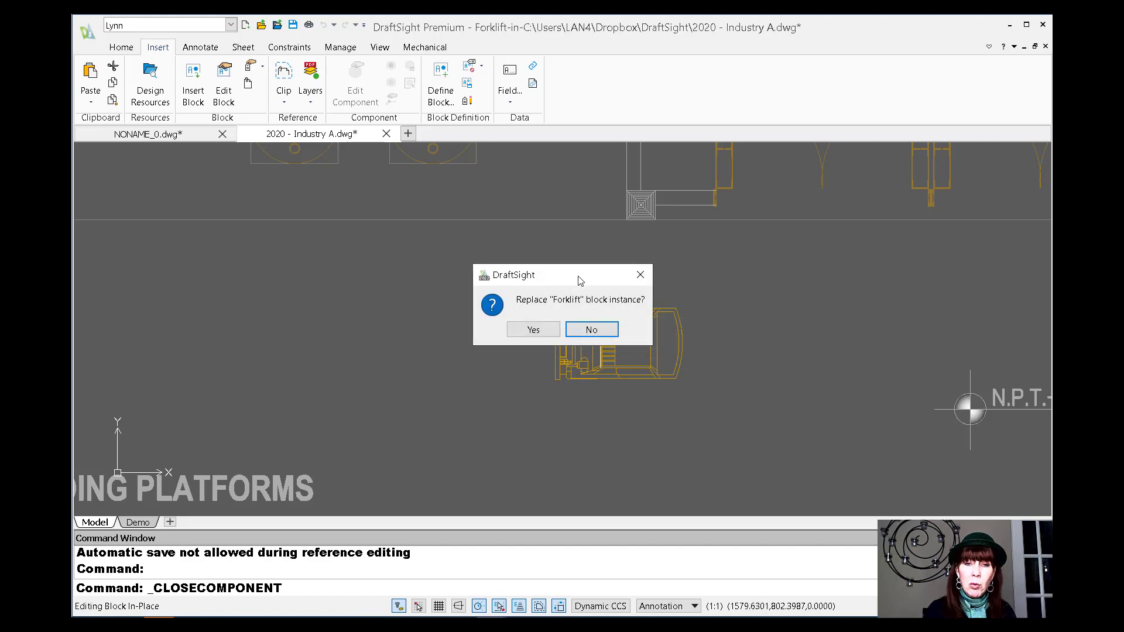
left_click_drag(579, 277, 558, 206)
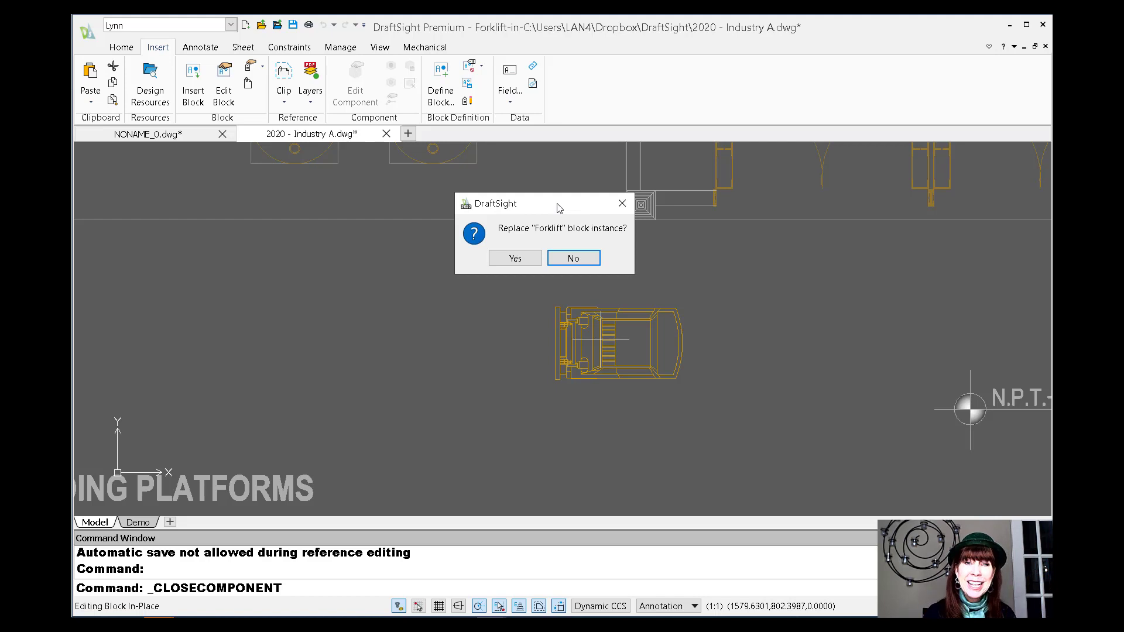
left_click(516, 259)
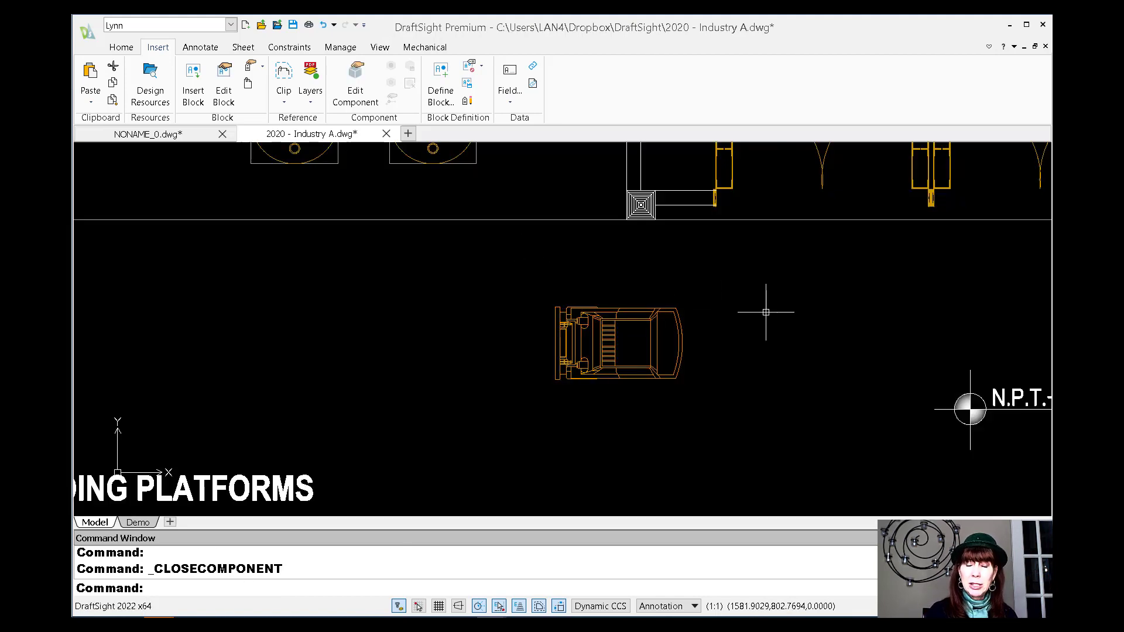
scroll(767, 313, "down", 2)
scroll(766, 314, "down", 1)
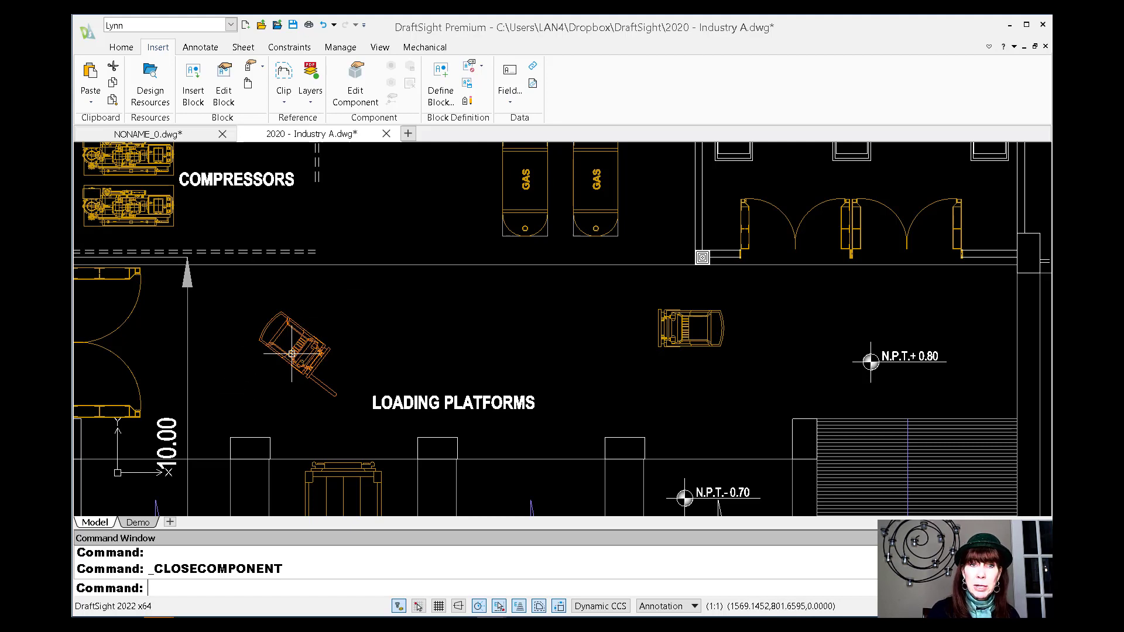
left_click(346, 95)
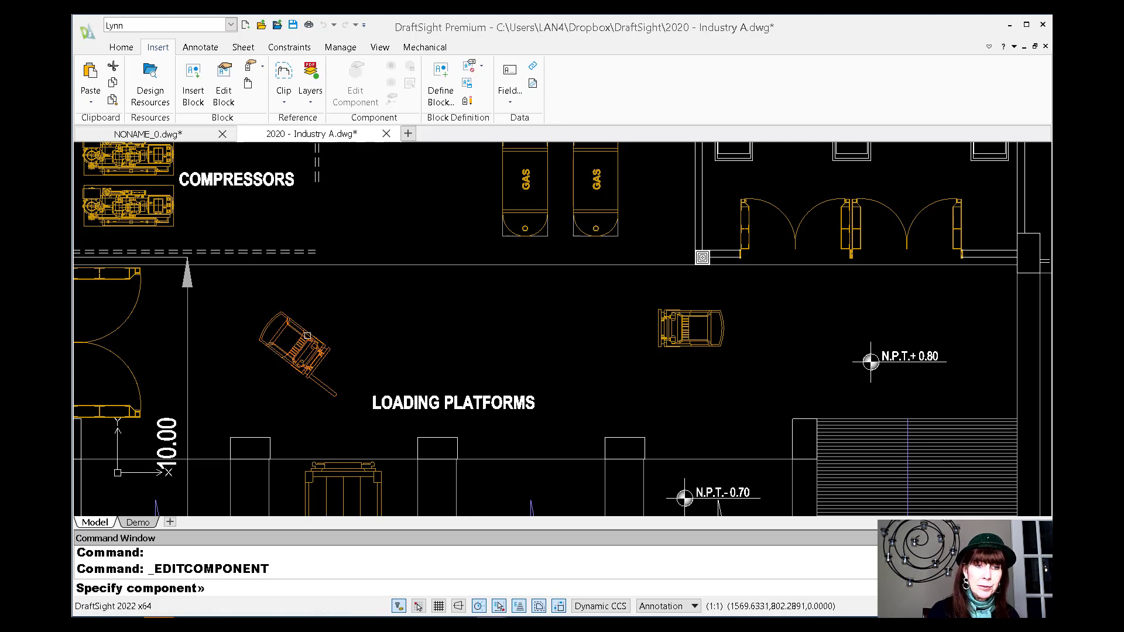
left_click(302, 354)
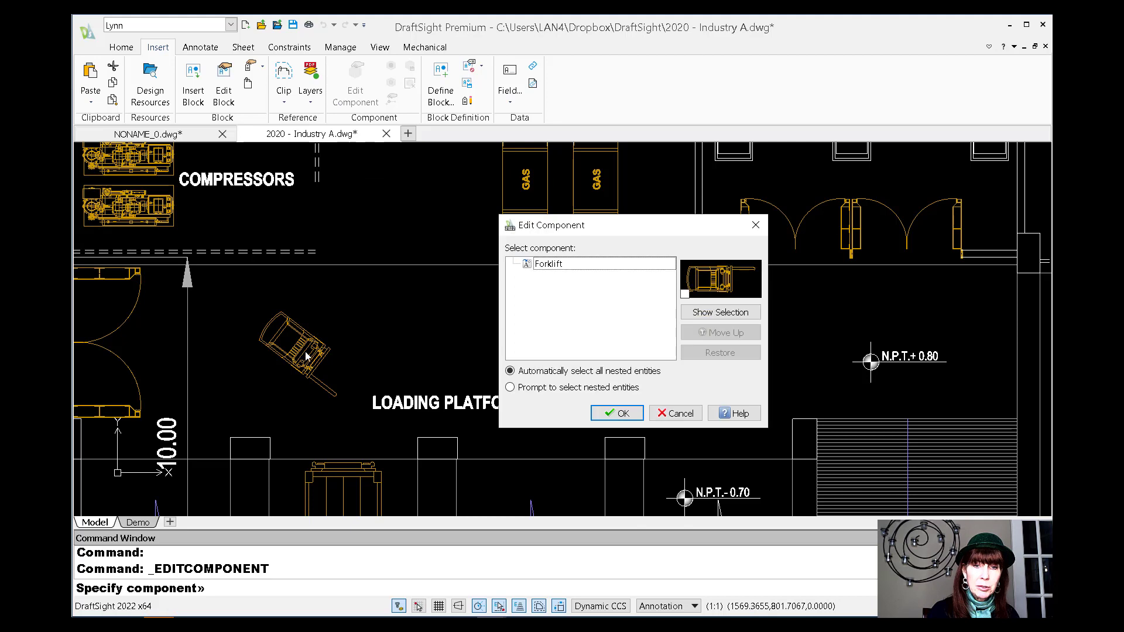
left_click(756, 225)
left_click(356, 89)
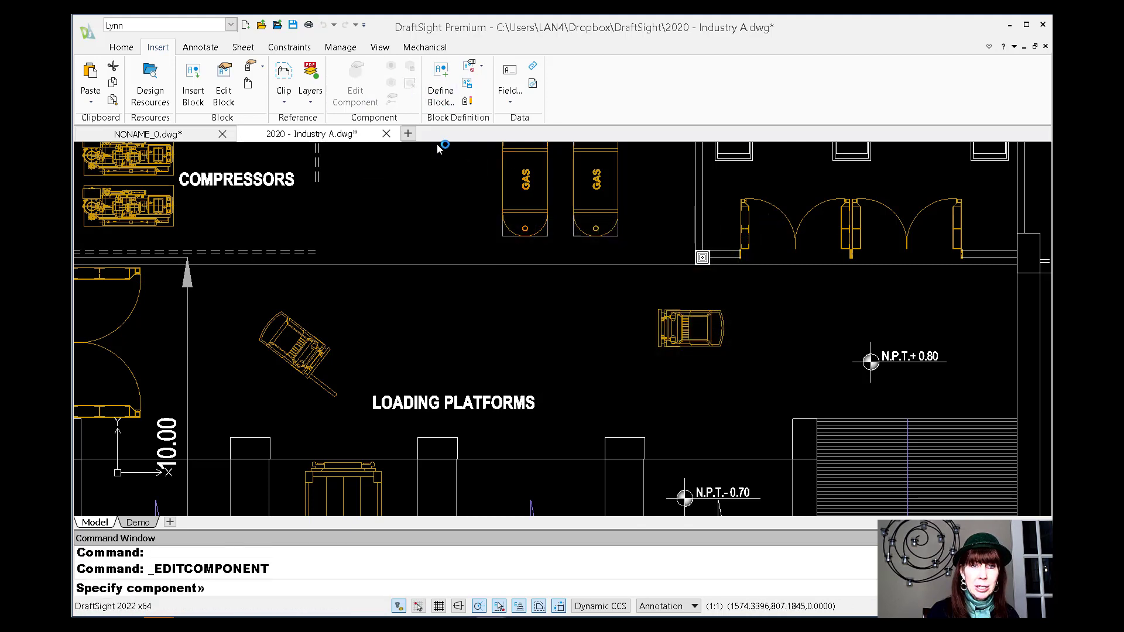
left_click(687, 334)
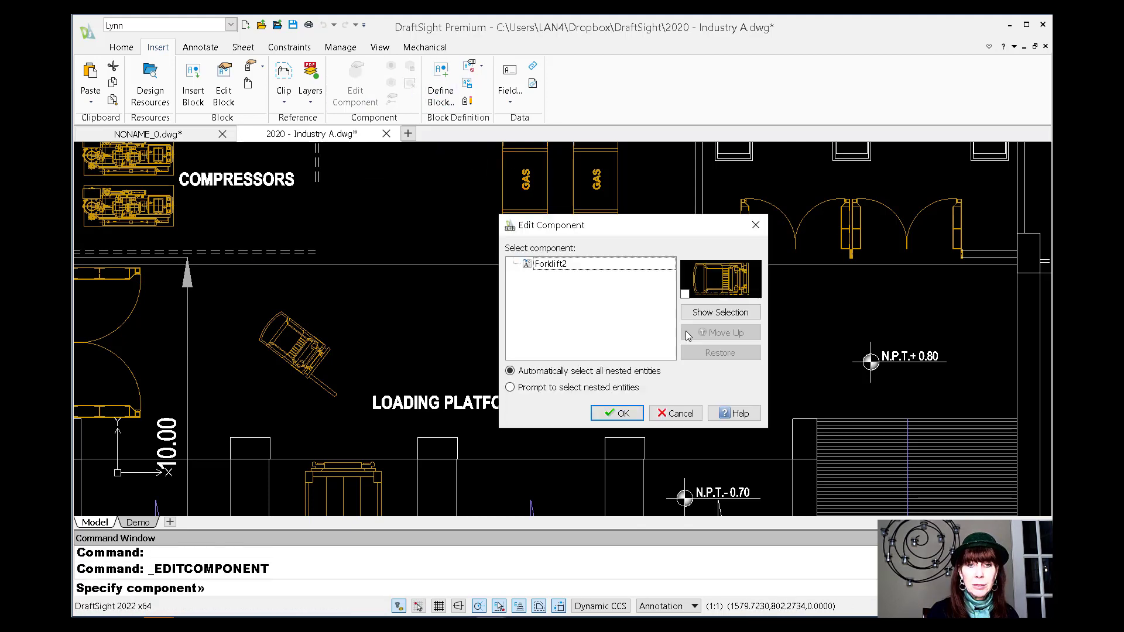
left_click(755, 226)
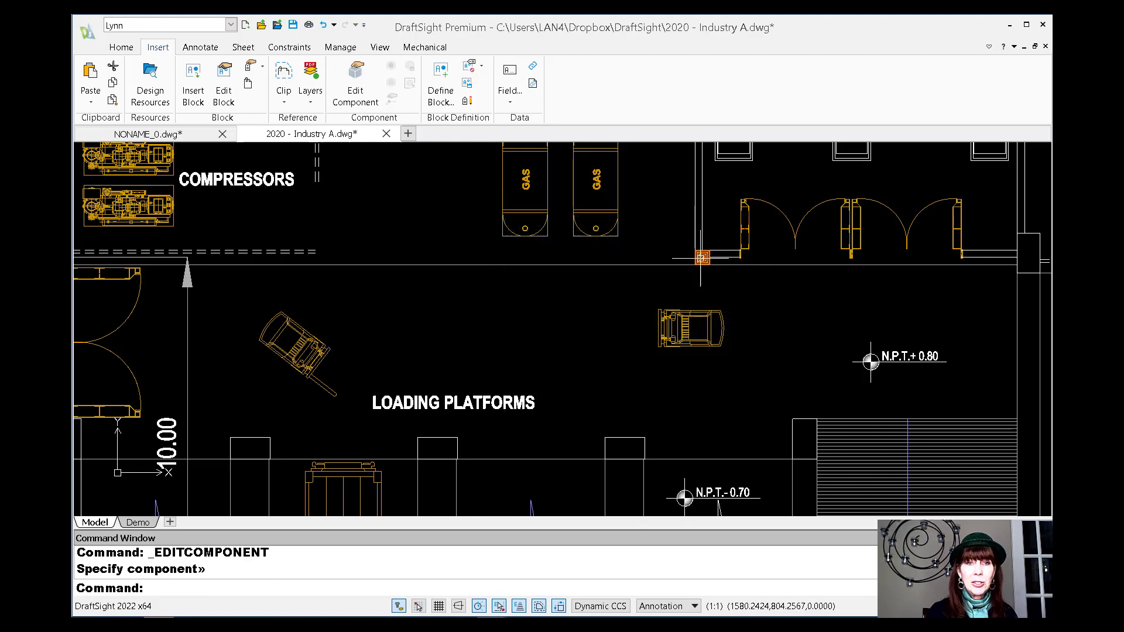